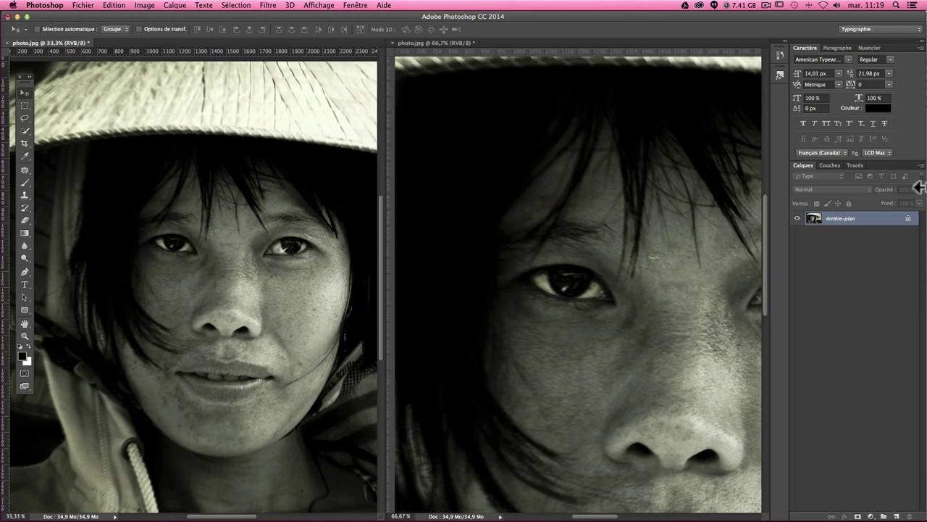
- View the right portrait window at 100% and pan across the nose, mouth and eye
left_click(635, 108)
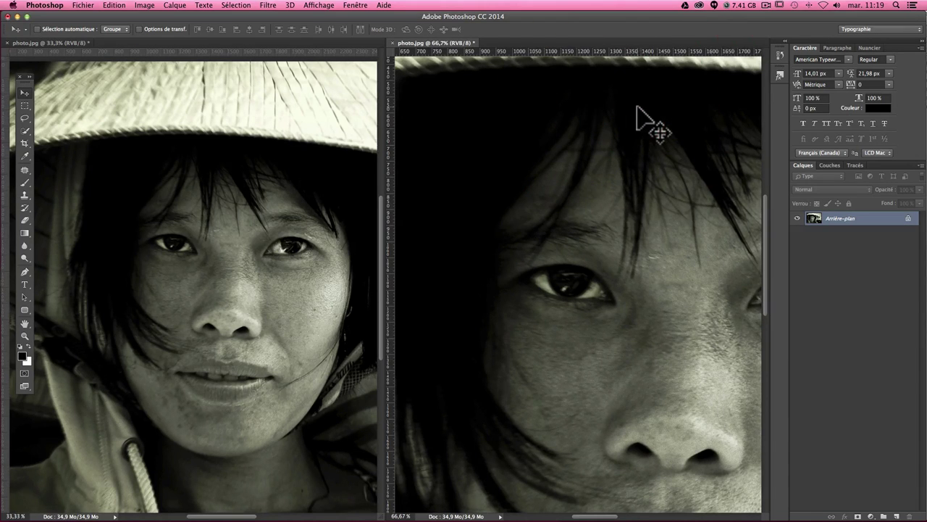
key("super+1")
scroll(650, 190, "down", 10)
scroll(650, 189, "right", 4)
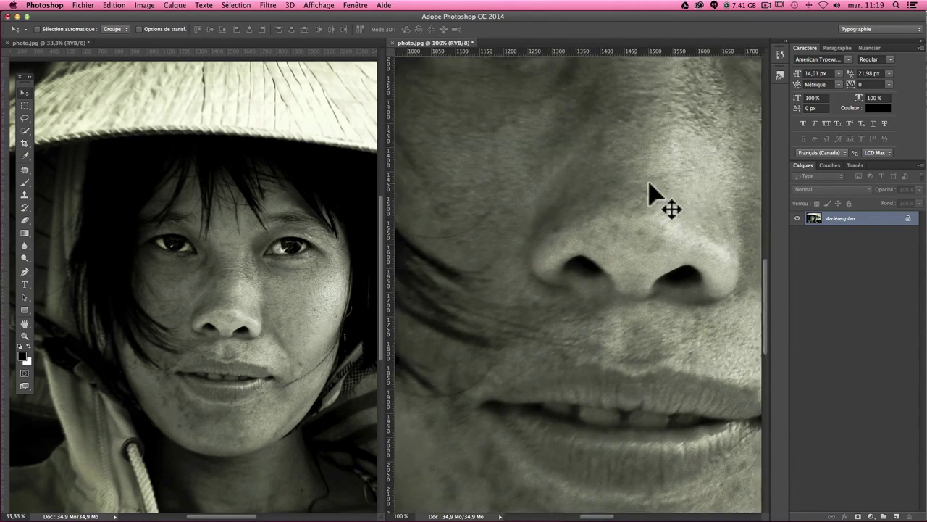
scroll(649, 190, "down", 5)
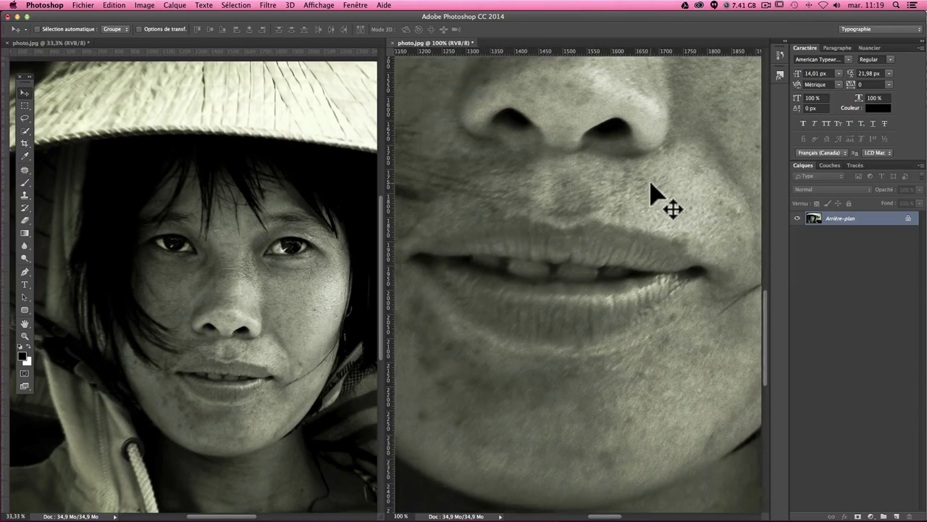
scroll(651, 190, "up", 7)
scroll(650, 191, "left", 2)
scroll(650, 190, "up", 5)
scroll(650, 190, "up", 5)
scroll(650, 190, "left", 2)
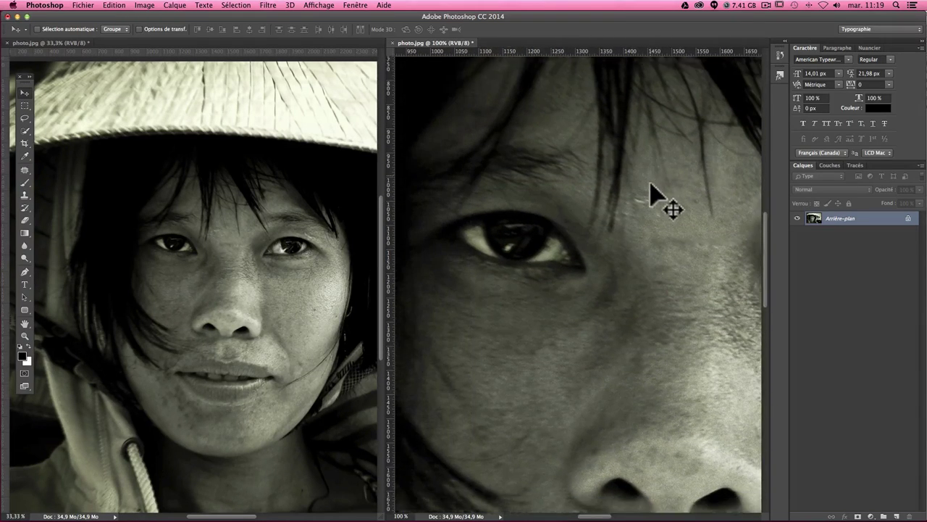
scroll(649, 190, "down", 1)
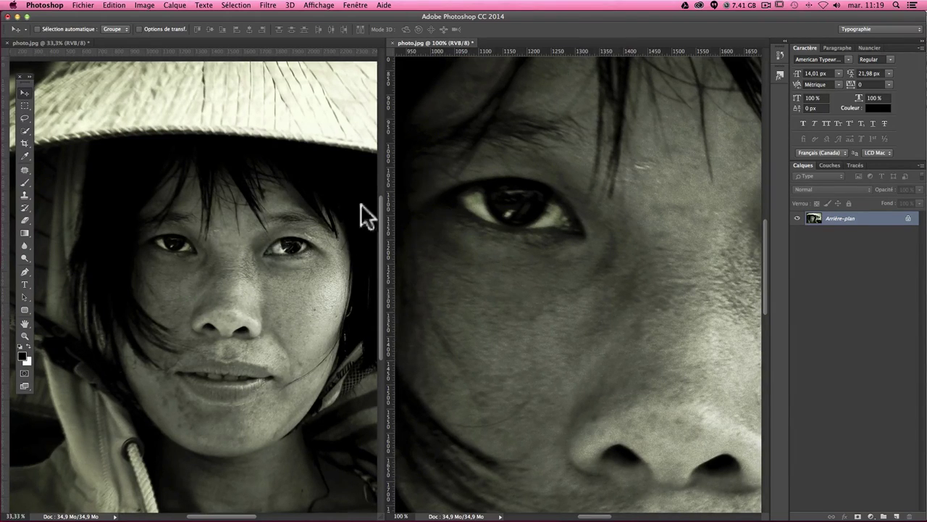
left_click(594, 32)
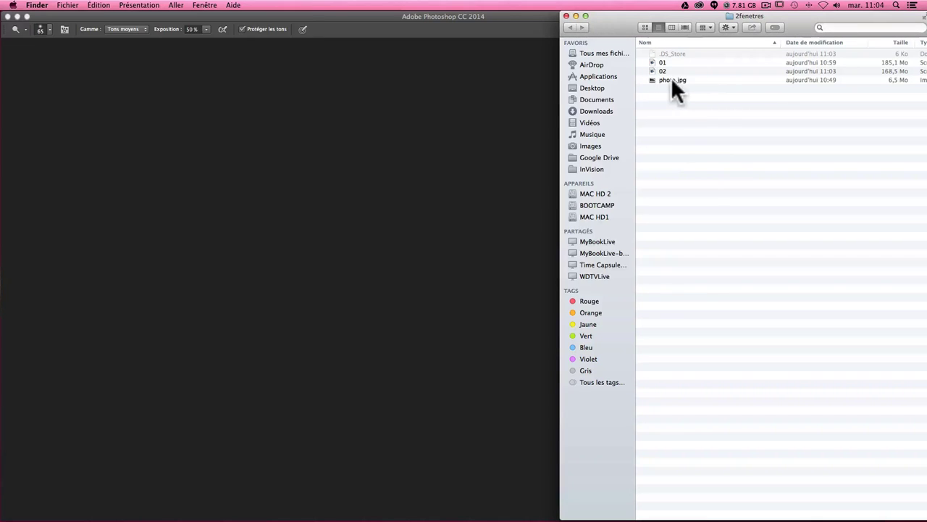
- Drag photo.jpg from the Finder into Photoshop and stretch the Photoshop window to full screen width
left_click_drag(671, 78, 110, 135)
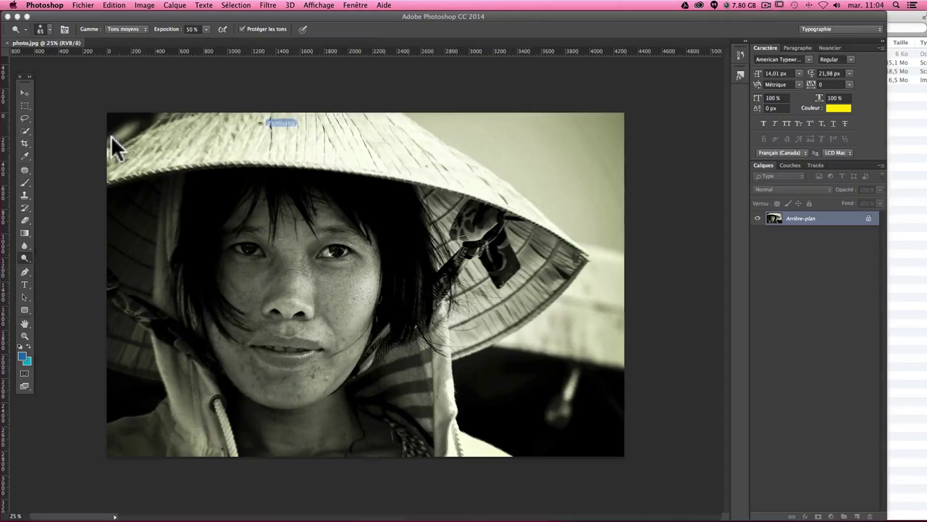
left_click(647, 189)
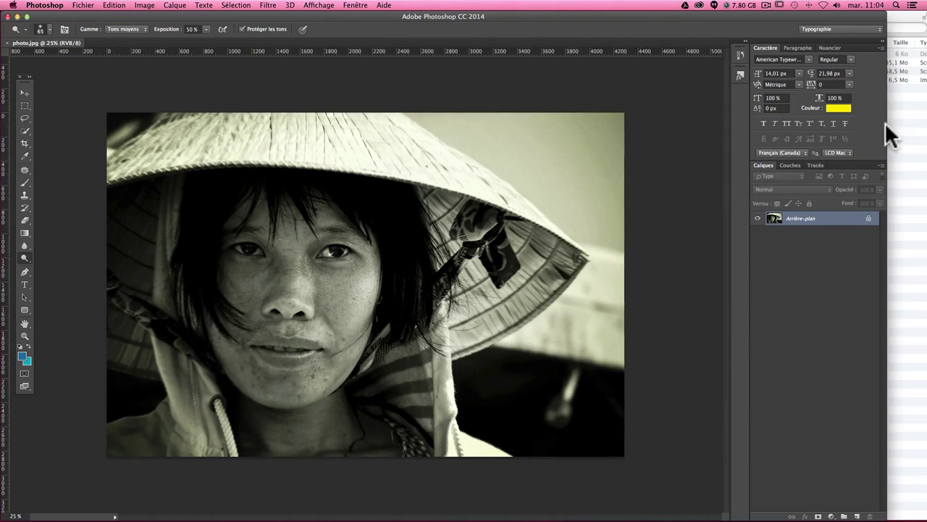
left_click_drag(886, 122, 920, 122)
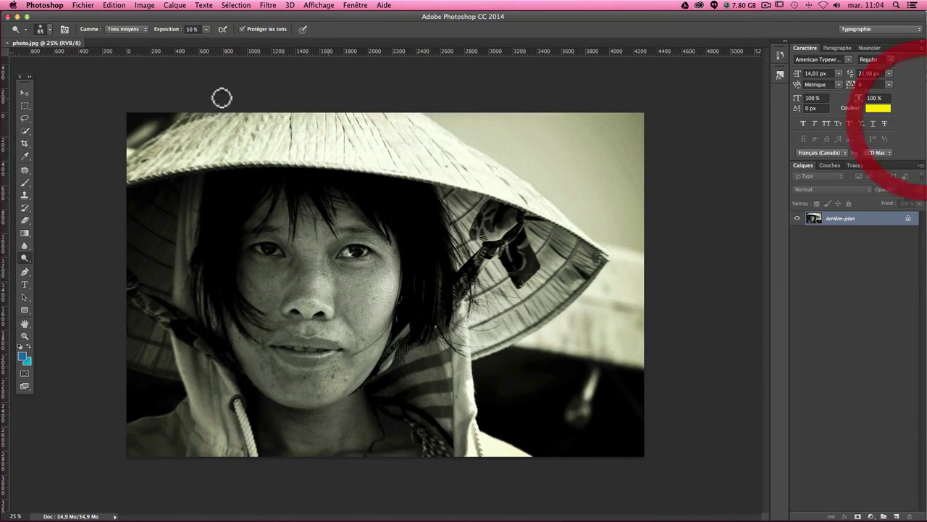
- With the Move tool active, zoom to 66.7% then 100% and pan around the woman's face
left_click(25, 93)
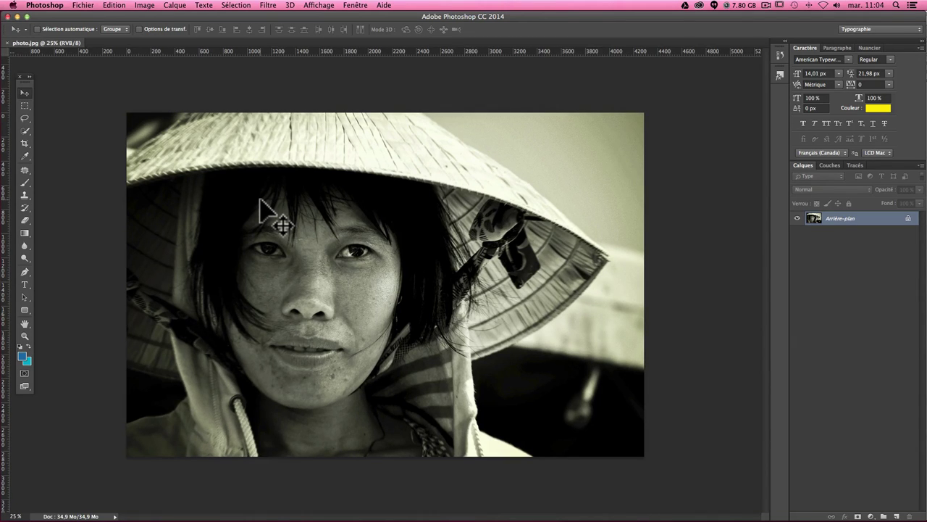
key("super+plus")
key("super+plus")
key("super+plus")
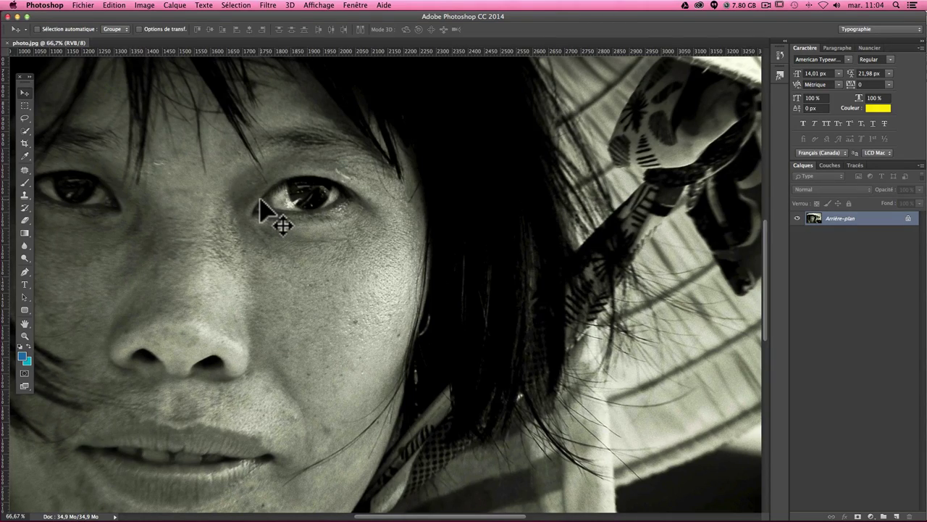
key("super+plus")
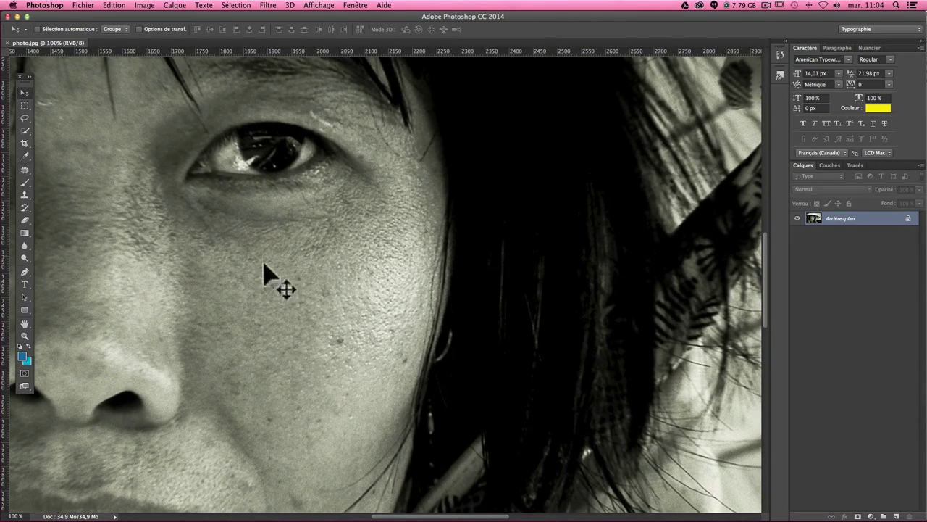
scroll(265, 268, "down", 2)
scroll(259, 284, "down", 5)
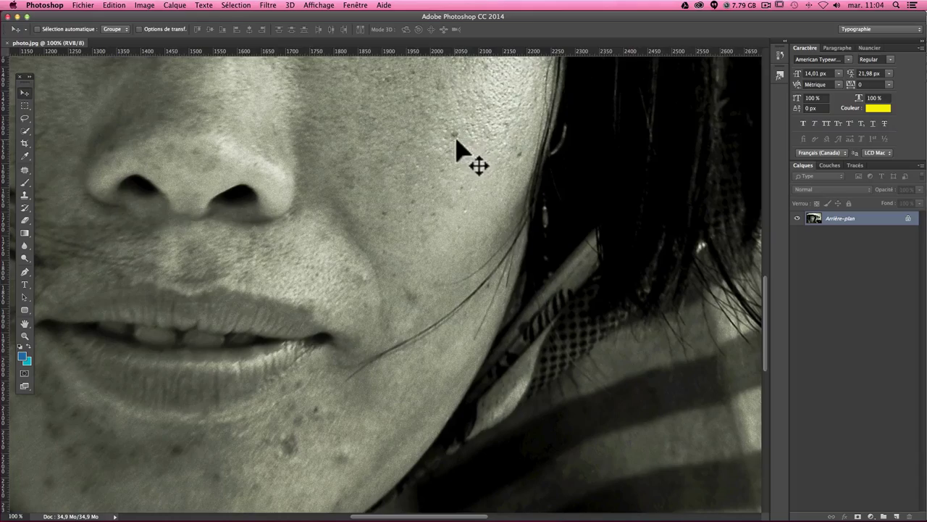
scroll(372, 228, "down", 4)
scroll(338, 259, "down", 1)
scroll(328, 257, "left", 2)
scroll(328, 256, "up", 1)
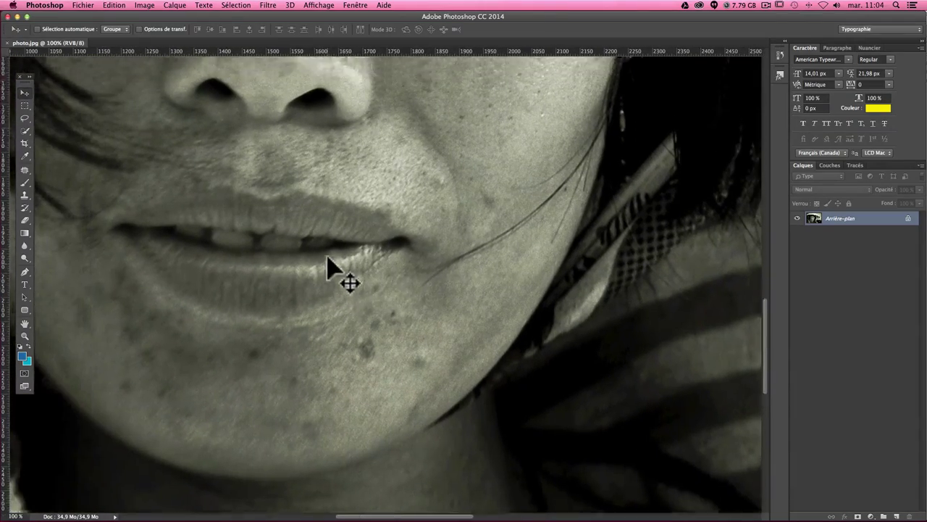
scroll(344, 236, "up", 2)
scroll(362, 246, "up", 8)
- Zoom back out to a 33.3% view and bring up the Fenêtre > Organiser options
key("super+minus")
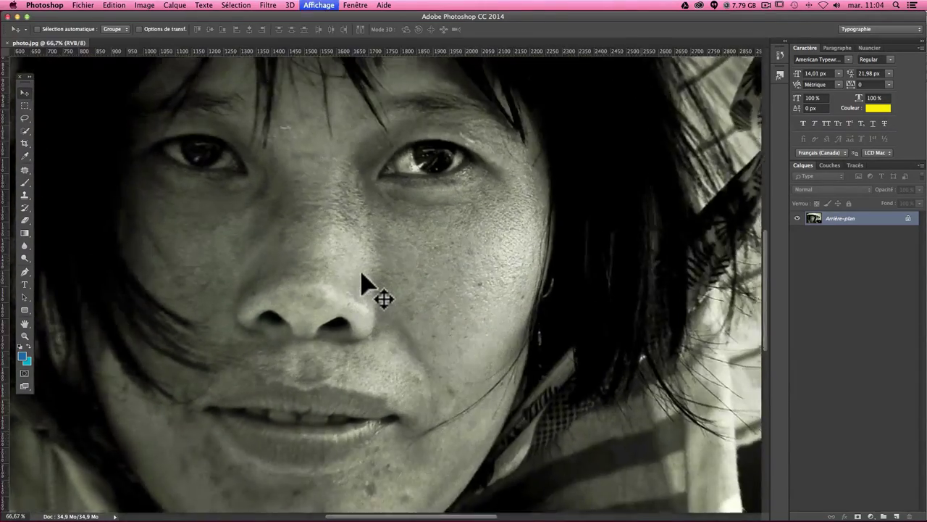
key("super+minus")
key("super+minus")
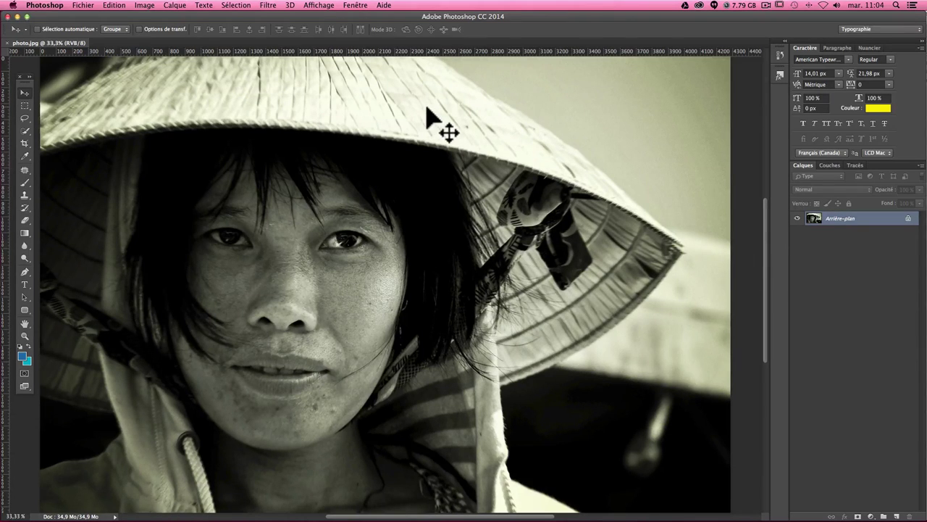
left_click(355, 5)
mouse_move(307, 27)
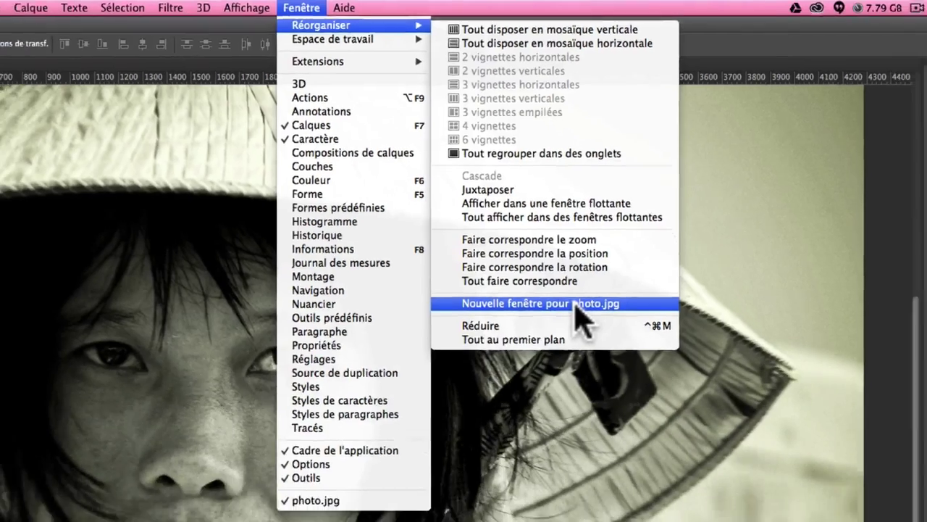
- Create a second photo.jpg window with Nouvelle fenêtre and switch between the two tabs
left_click(586, 331)
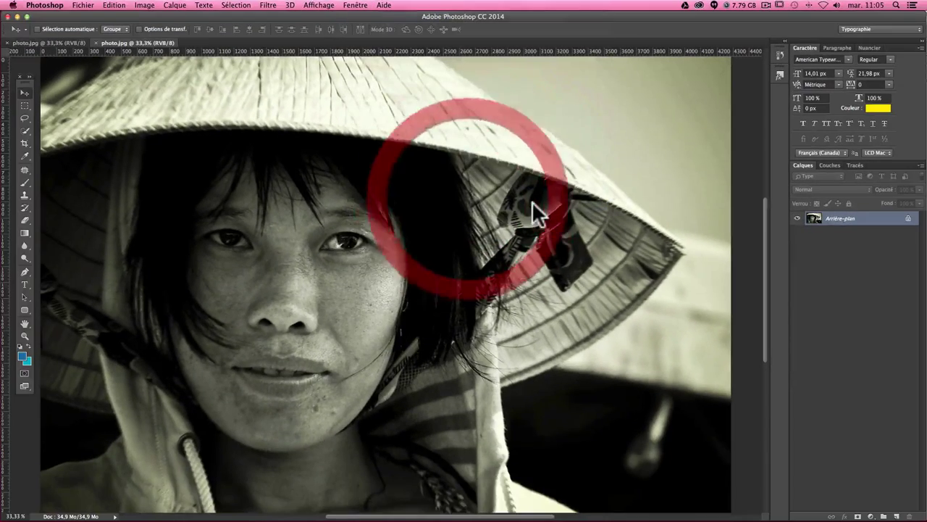
left_click(62, 41)
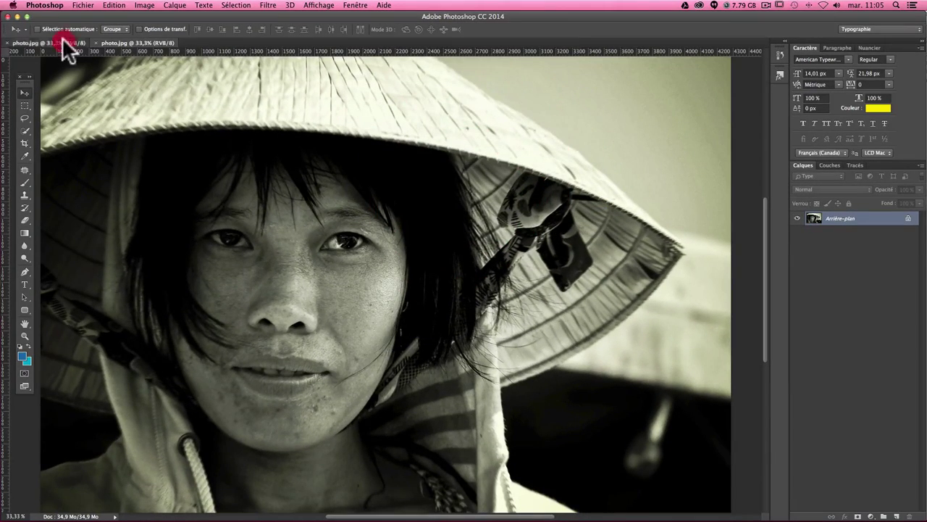
left_click(123, 41)
left_click(72, 42)
left_click(105, 41)
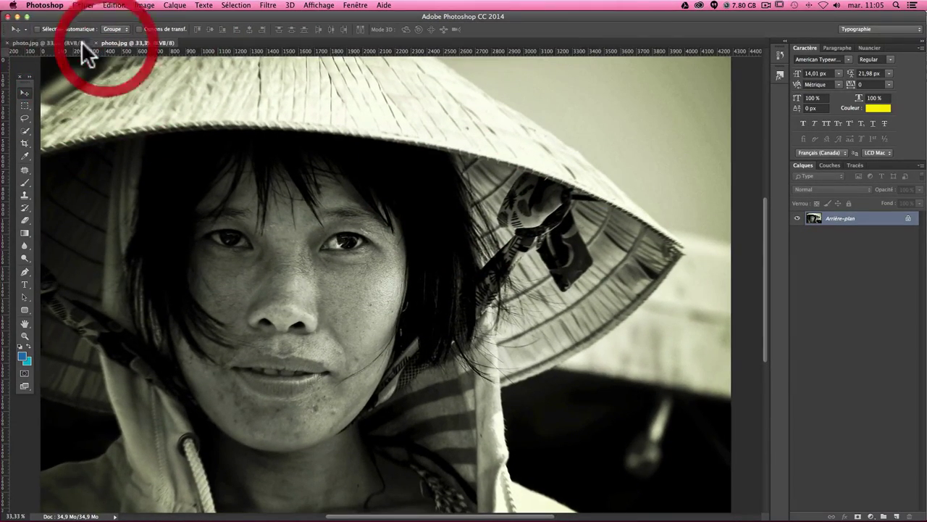
left_click(81, 42)
left_click(112, 42)
left_click(73, 42)
left_click(126, 42)
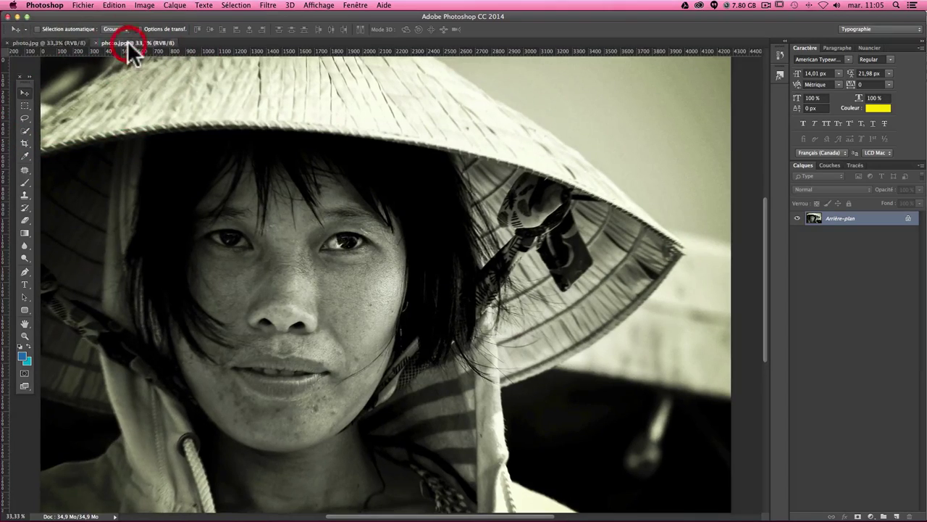
left_click(355, 6)
mouse_move(261, 32)
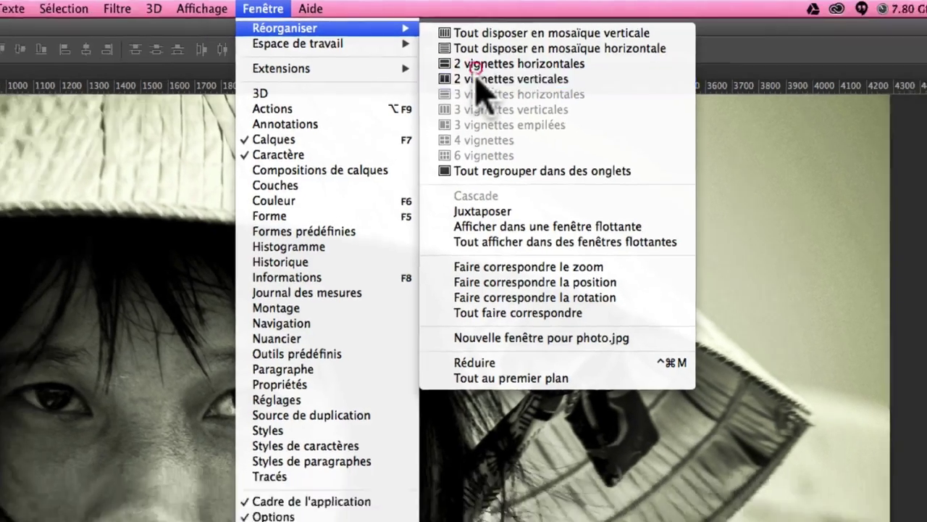
- Tile the two photo.jpg windows side by side
left_click(476, 88)
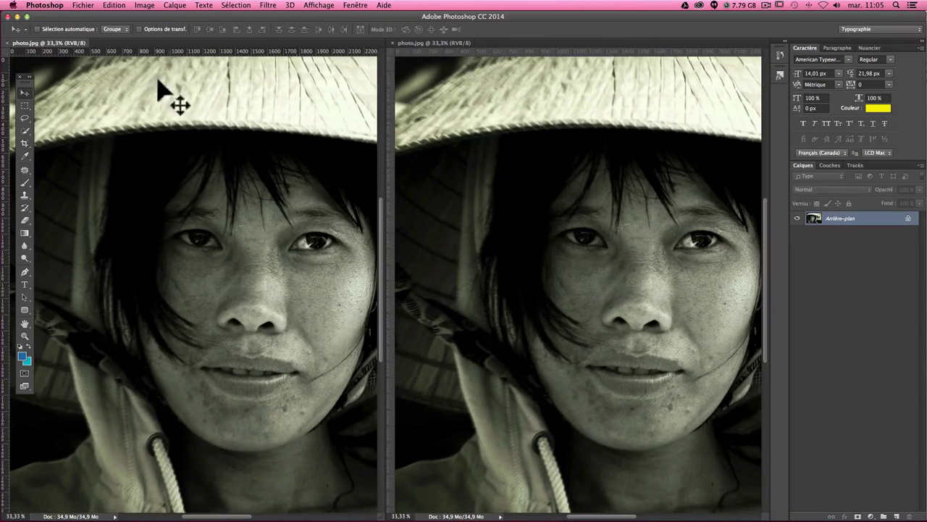
scroll(205, 265, "up", 2)
scroll(204, 264, "down", 1)
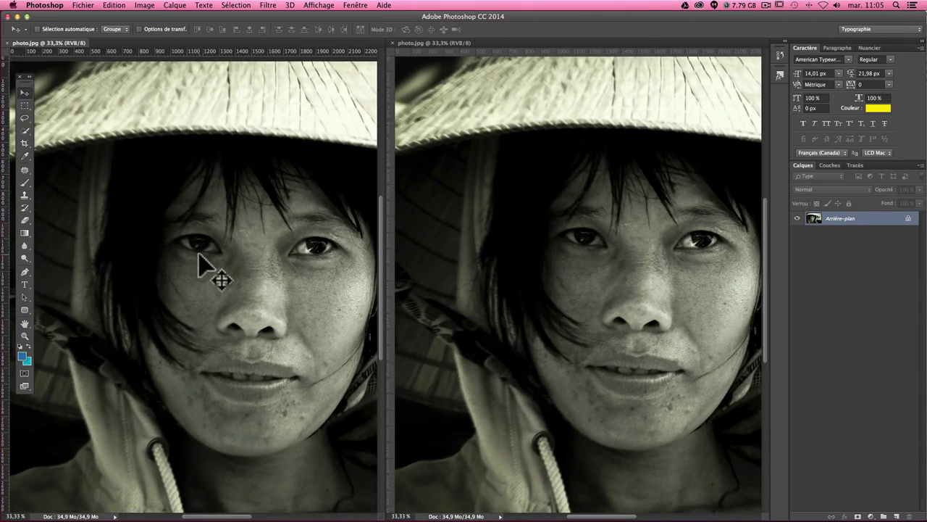
scroll(205, 265, "right", 2)
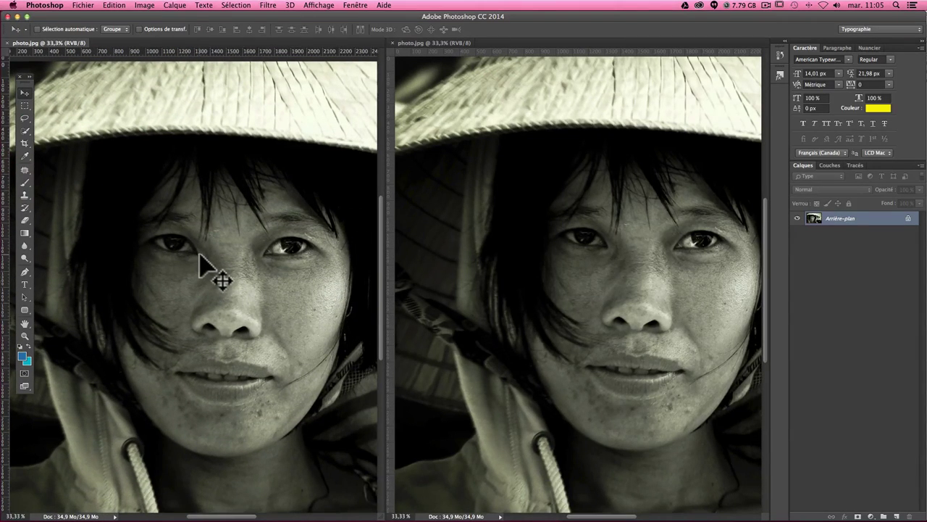
- Zoom the right copy through 50% to 100% and scroll down to the mouth and chin
left_click(660, 148)
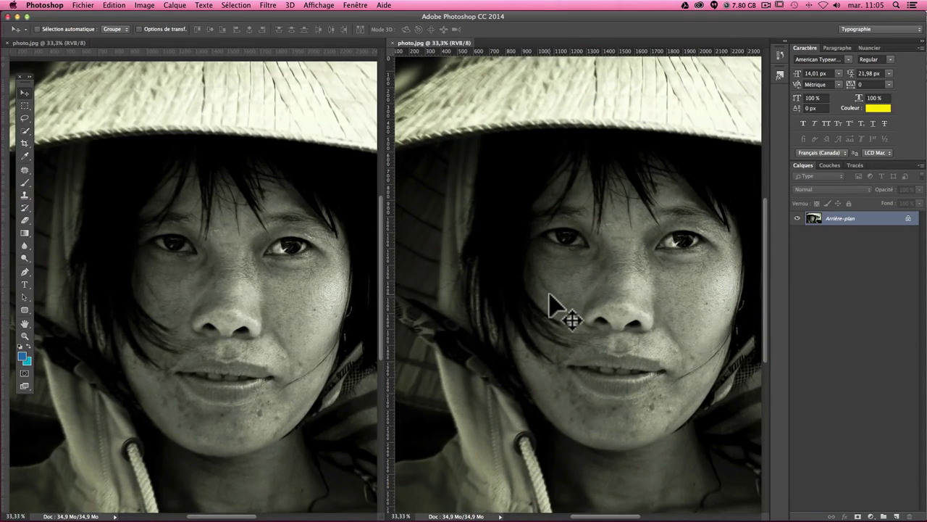
left_click(517, 147)
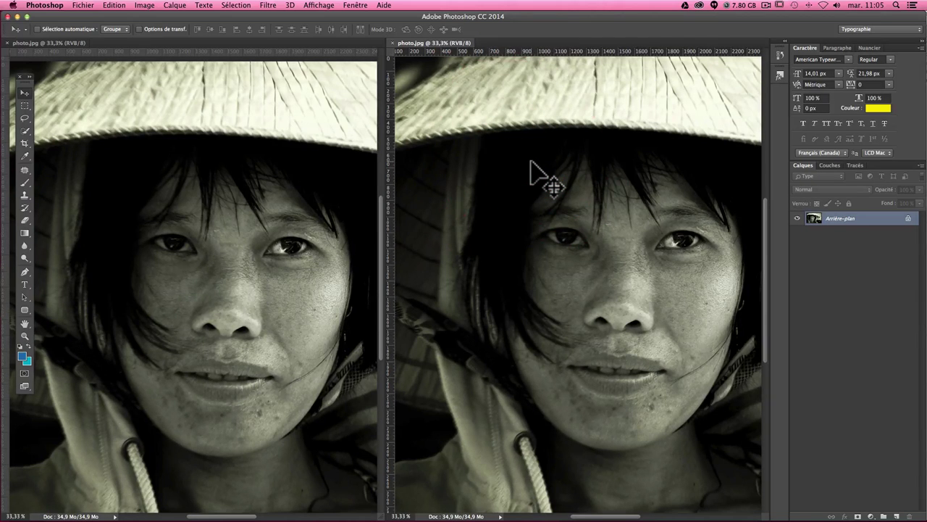
key("super+plus")
key("super+plus")
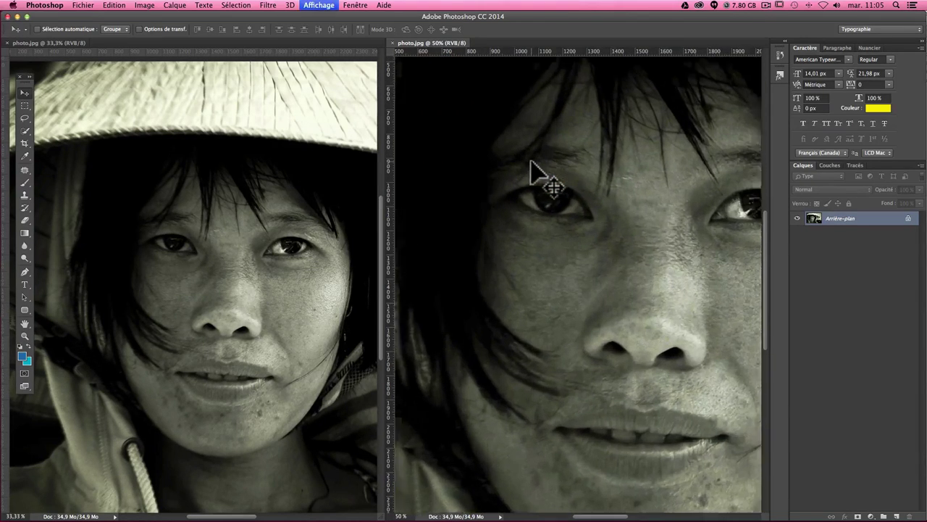
key("super+plus")
scroll(579, 223, "down", 5)
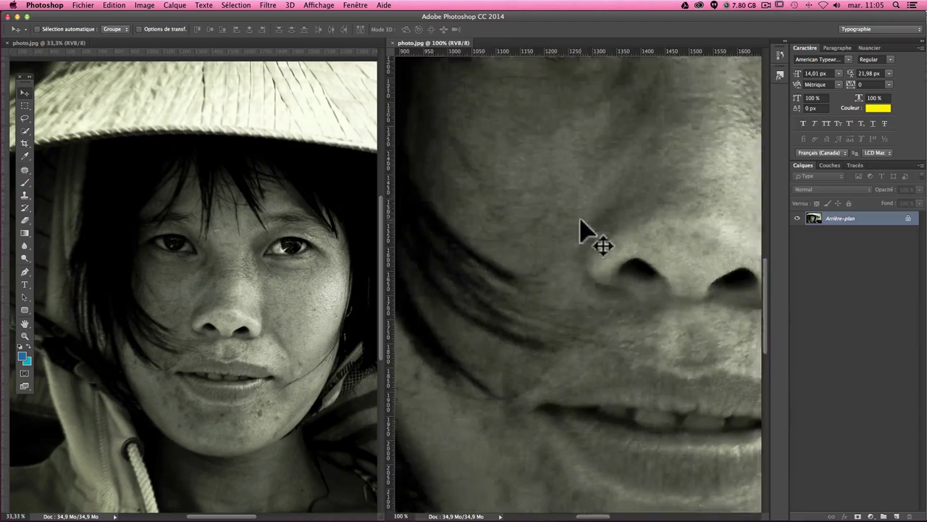
scroll(578, 224, "down", 5)
scroll(578, 223, "right", 3)
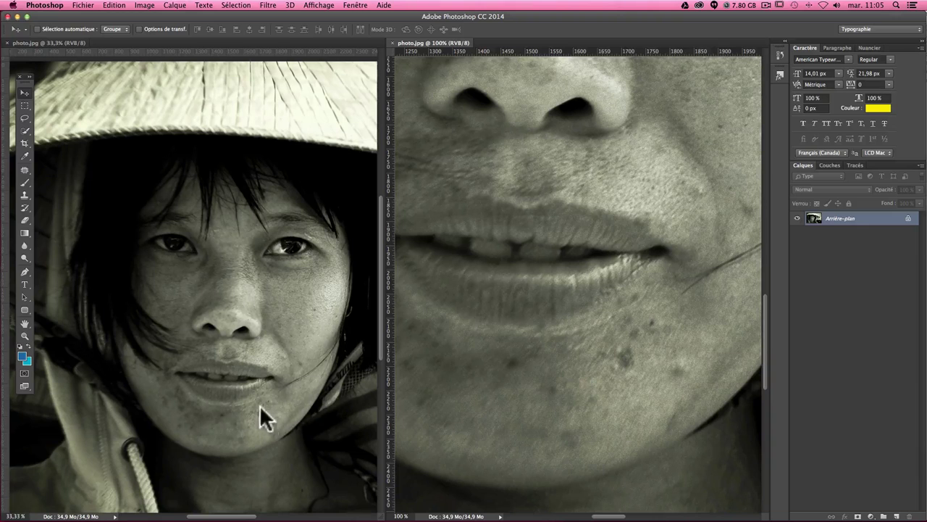
- Pick the Patch tool and patch the first chin blemish with nearby clean skin
left_click_drag(25, 169, 49, 174)
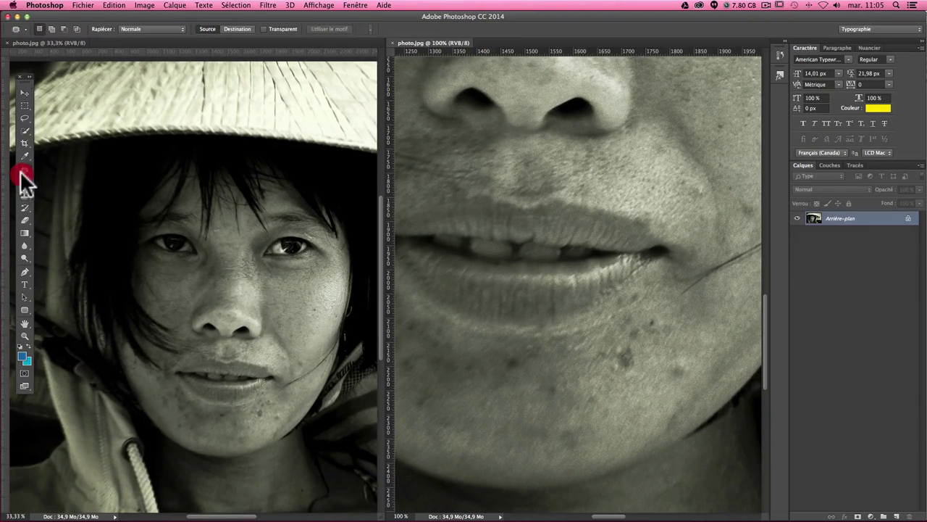
left_click(80, 183)
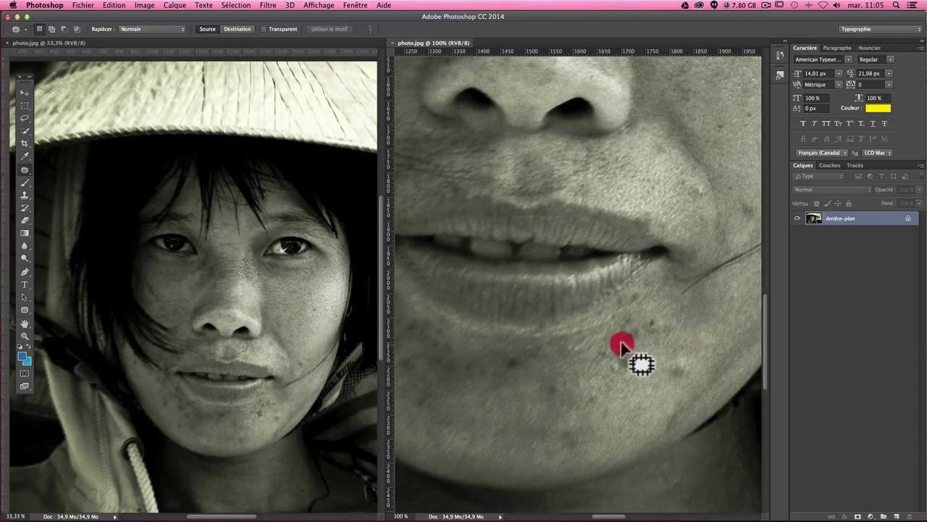
mouse_move(621, 341)
left_mouse_down()
mouse_move(618, 369)
mouse_move(625, 355)
mouse_move(647, 409)
left_mouse_up()
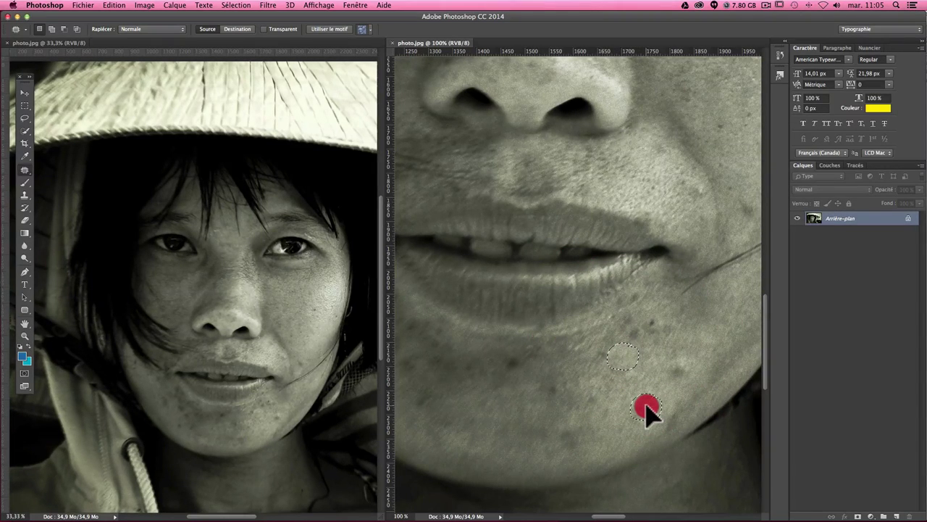
left_click_drag(647, 410, 647, 409)
left_click(646, 410)
- Patch three more chin blemishes by moving each selection onto clean skin
mouse_move(654, 314)
left_mouse_down()
mouse_move(663, 330)
mouse_move(642, 373)
mouse_move(673, 362)
left_mouse_up()
left_click(681, 344)
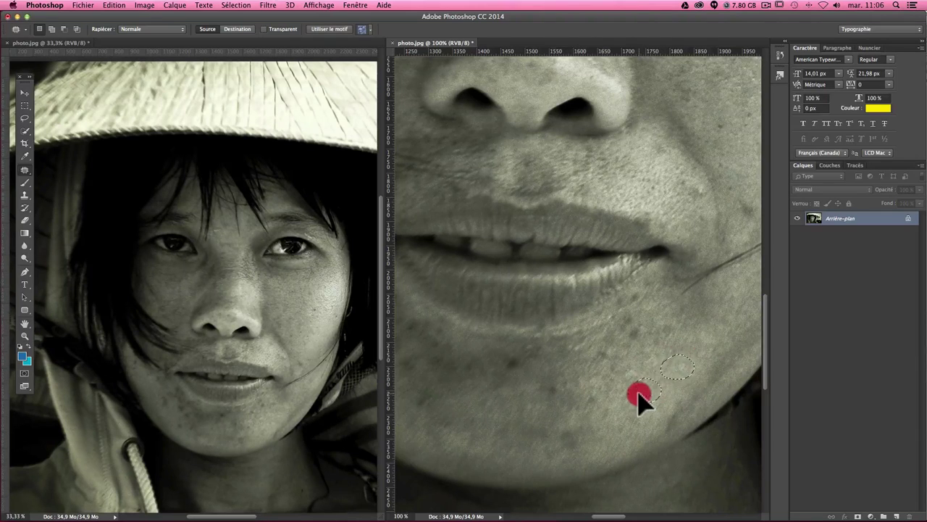
mouse_move(503, 366)
left_mouse_down()
mouse_move(513, 362)
mouse_move(555, 391)
left_mouse_up()
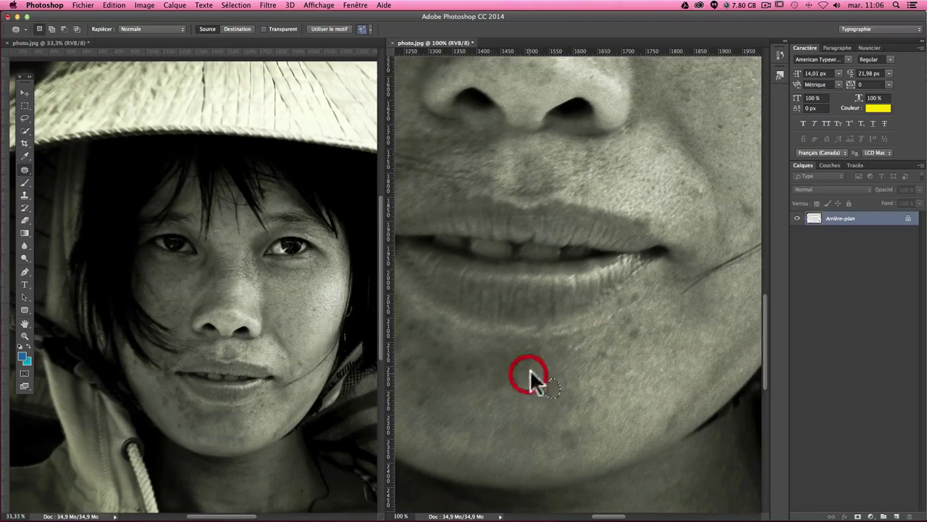
left_click(494, 384)
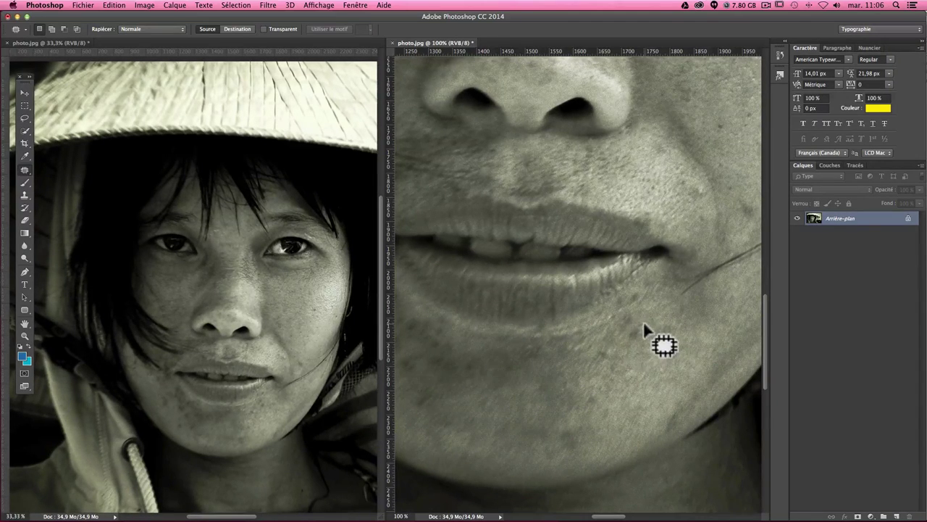
mouse_move(644, 346)
left_mouse_down()
mouse_move(633, 331)
mouse_move(666, 300)
left_mouse_up()
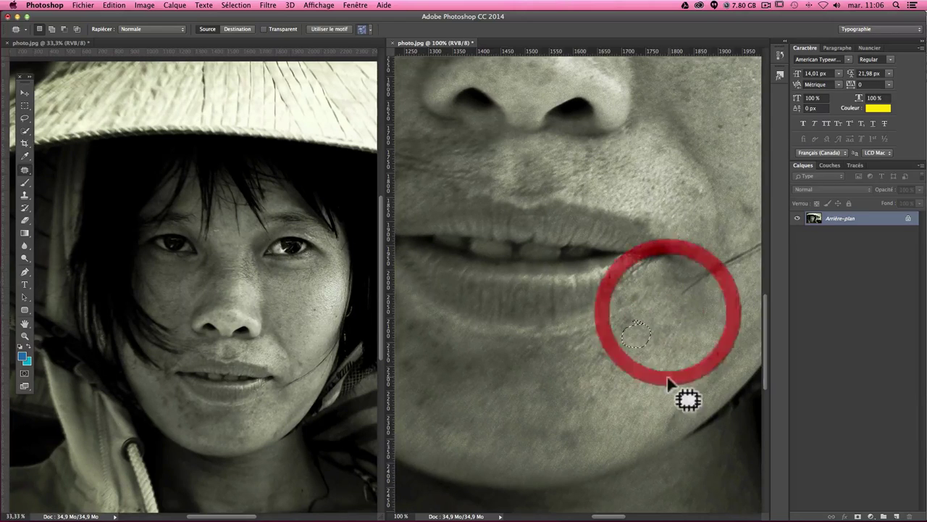
left_click(662, 376)
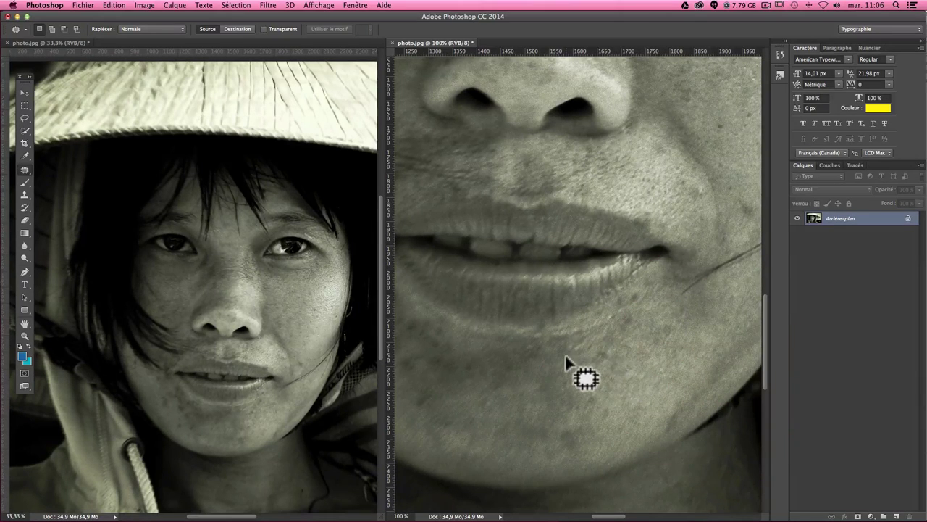
- Scroll the view up and left to bring the eye area into view
scroll(565, 354, "up", 10)
scroll(565, 355, "up", 3)
scroll(567, 353, "up", 3)
scroll(568, 355, "left", 3)
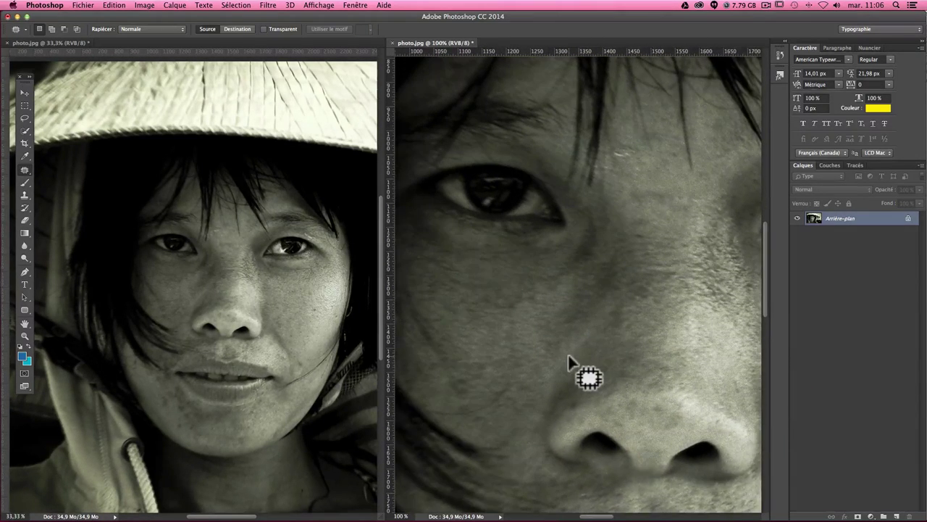
scroll(568, 353, "up", 2)
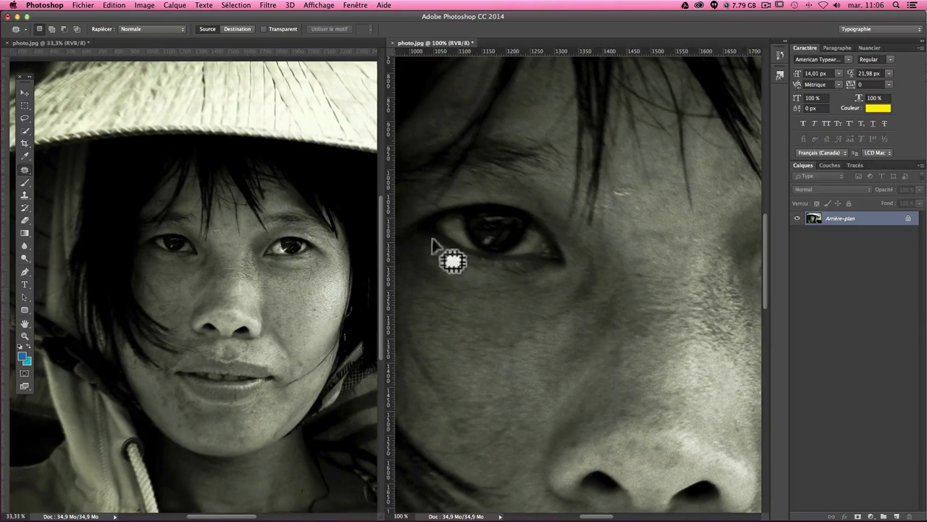
- With the Dodge tool on Midtones at 50% exposure, brush four light passes over the eye
left_click_drag(24, 258, 64, 256)
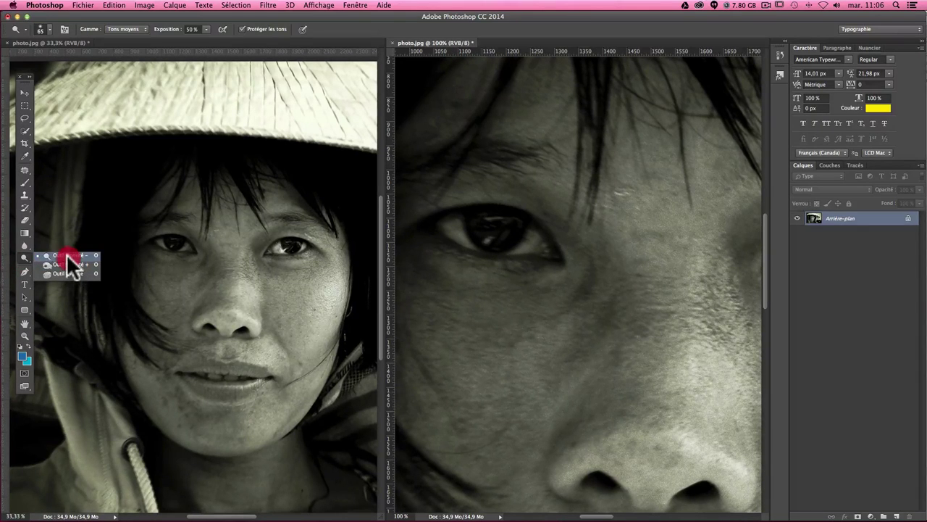
left_click(67, 253)
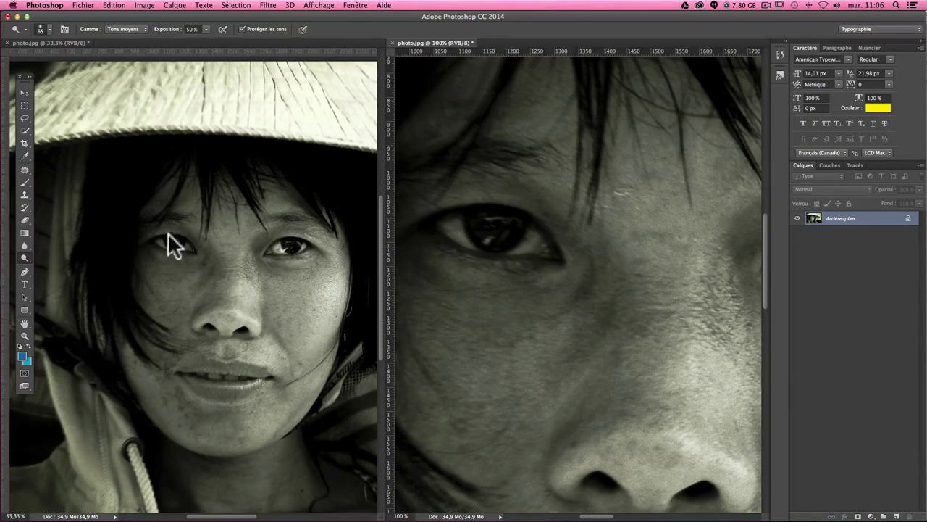
mouse_move(462, 232)
left_mouse_down()
mouse_move(537, 245)
mouse_move(453, 233)
left_mouse_up()
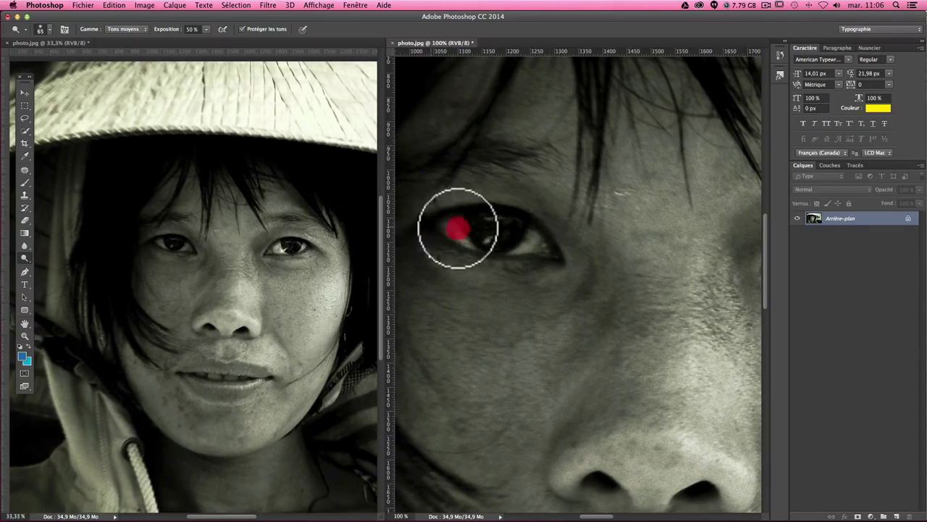
left_click(448, 230)
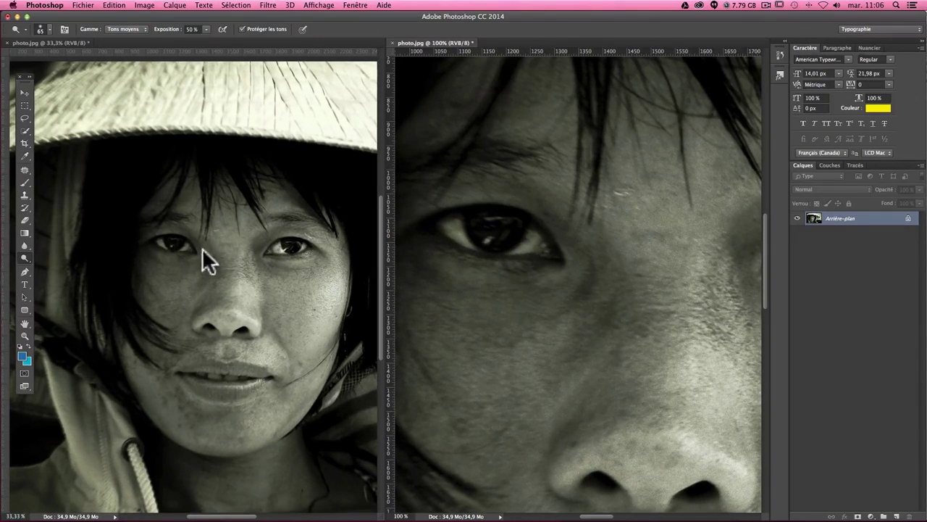
mouse_move(443, 239)
left_mouse_down()
mouse_move(536, 243)
mouse_move(456, 229)
left_mouse_up()
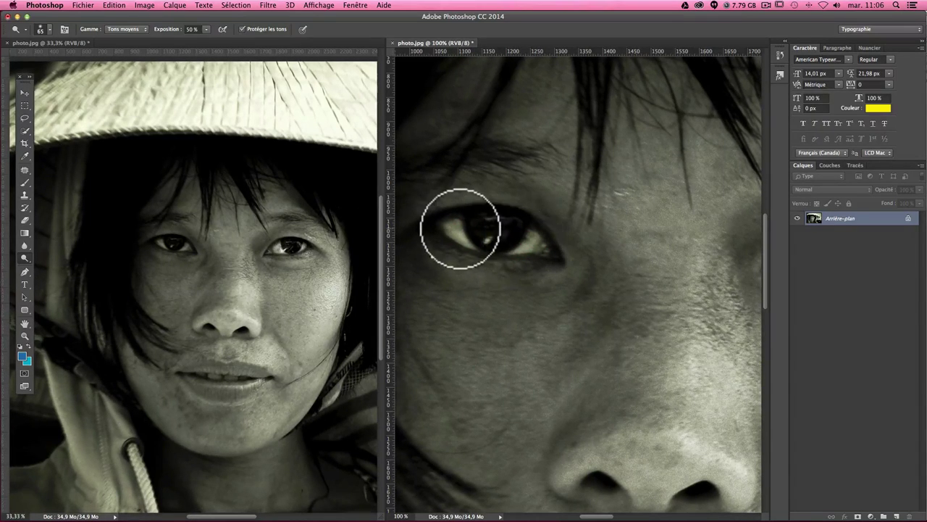
left_click(460, 229)
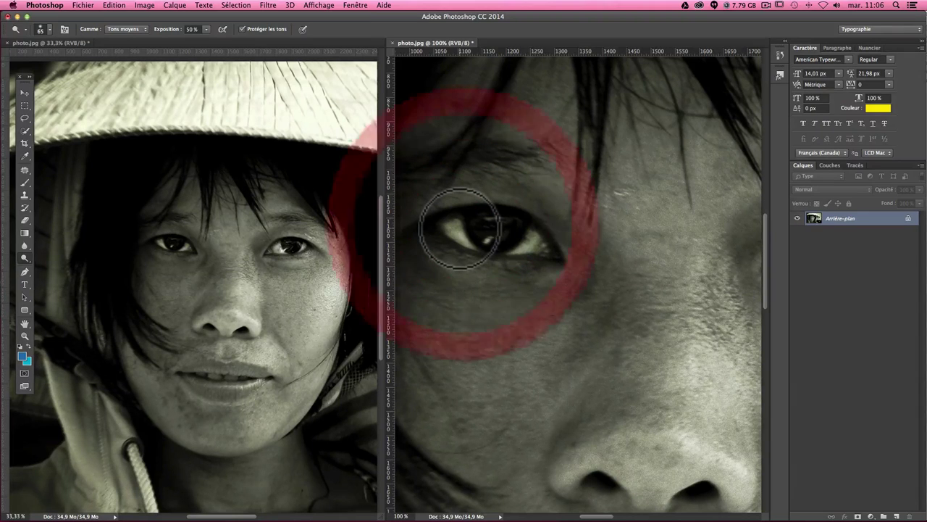